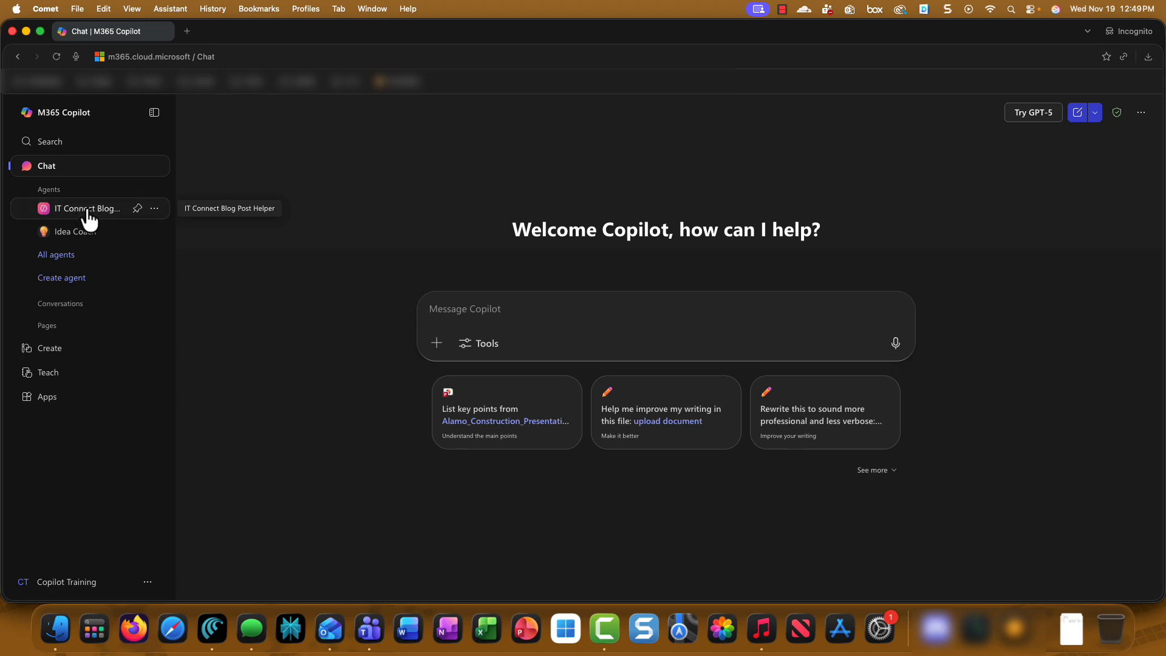
- Ask the IT Connect Blog Post Helper agent to "Write a blog article about password managers."
{"action": "left_click", "coordinate": [87, 211]}
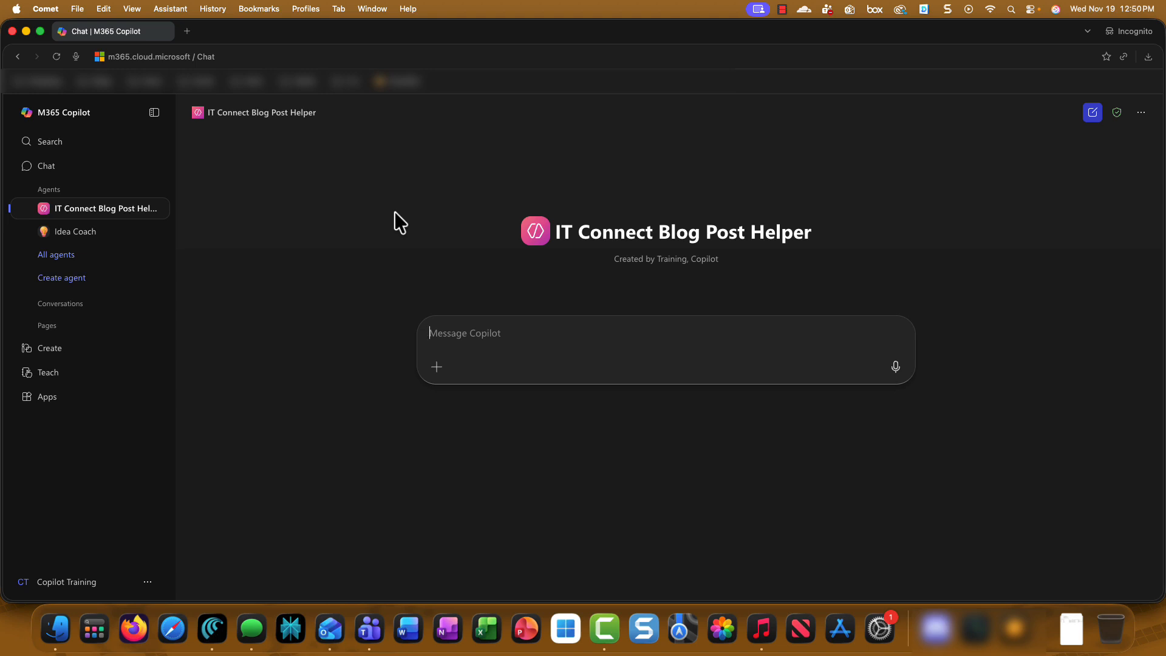
{"action": "key", "text": "super+v"}
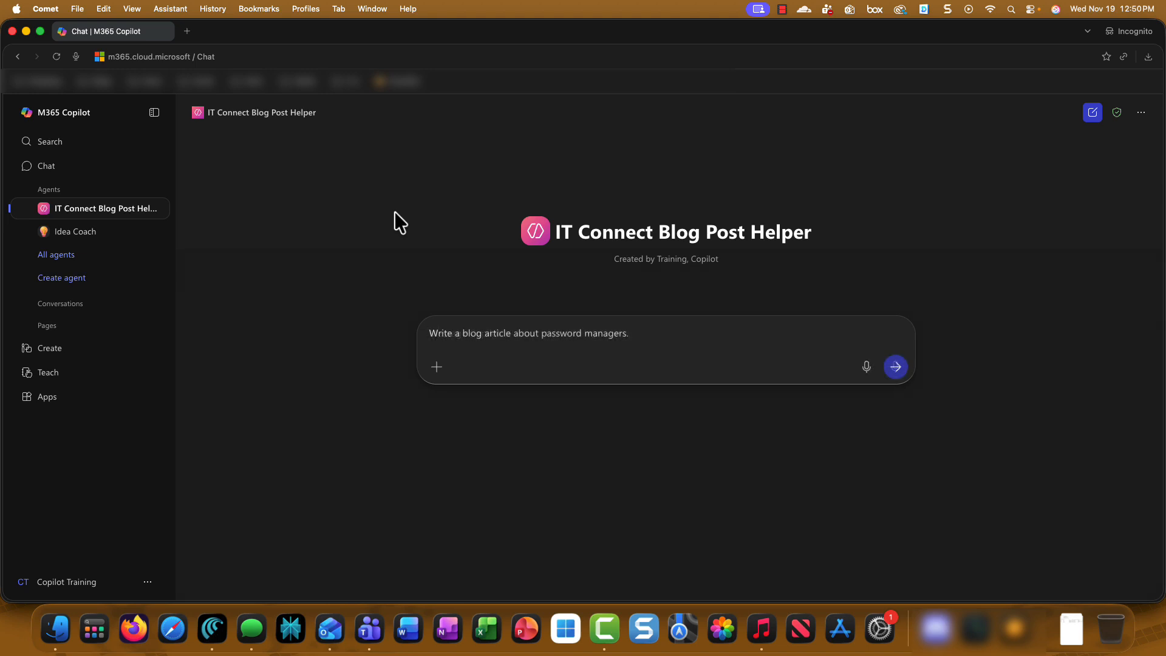
{"action": "left_click", "coordinate": [897, 367]}
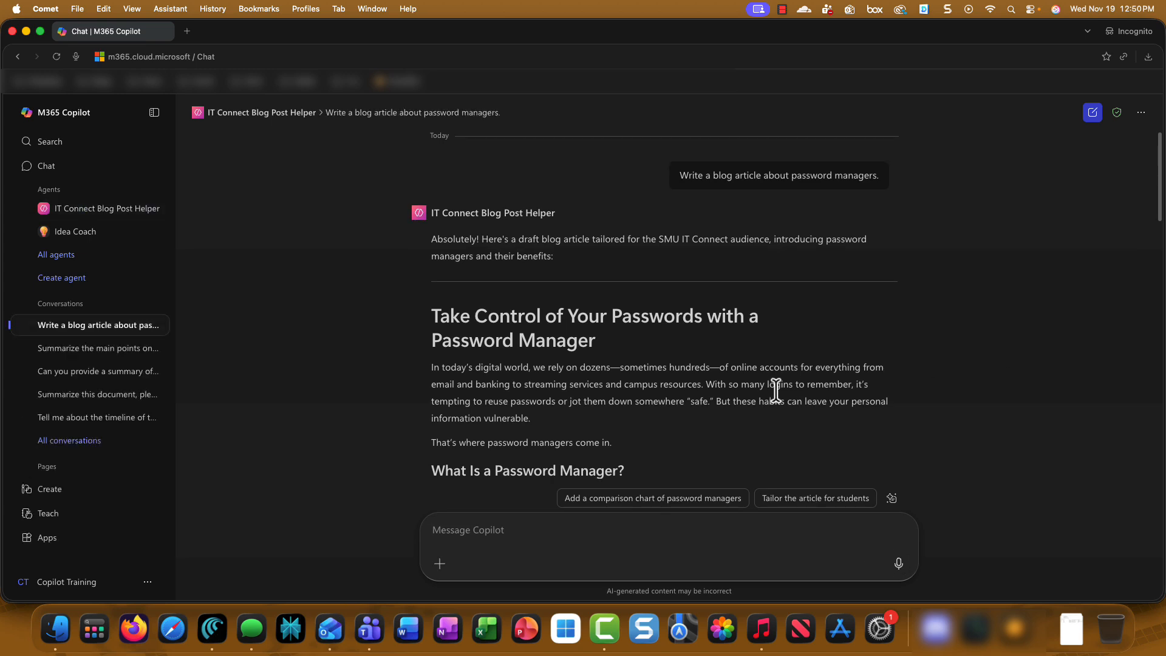
- Read through the generated password manager article, including its sections on benefits, choosing a manager and SMU resources
{"action": "scroll", "coordinate": [776, 390], "scroll_direction": "down", "scroll_amount": 2}
{"action": "scroll", "coordinate": [776, 390], "scroll_direction": "down", "scroll_amount": 3}
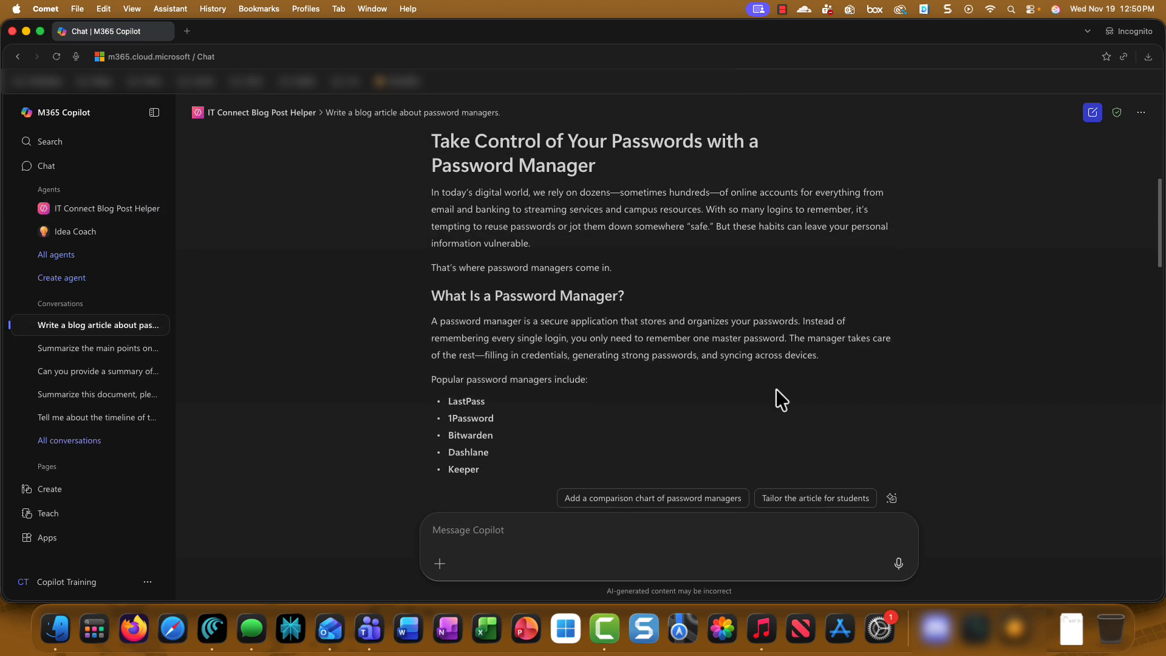
{"action": "scroll", "coordinate": [776, 390], "scroll_direction": "down", "scroll_amount": 3}
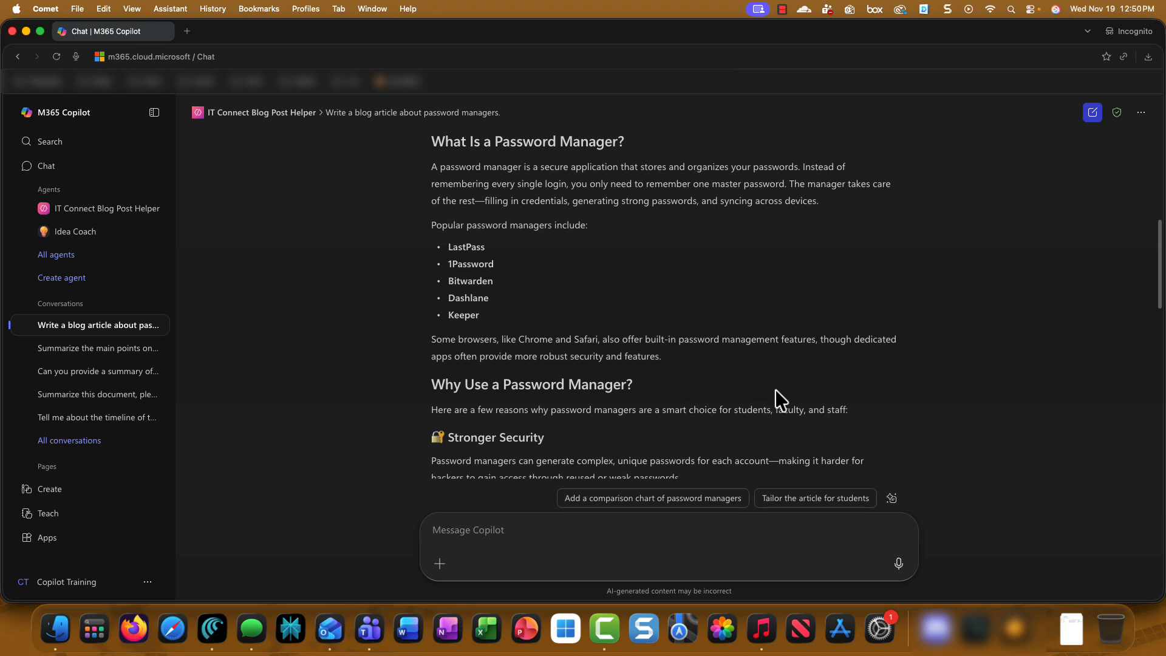
{"action": "scroll", "coordinate": [775, 393], "scroll_direction": "down", "scroll_amount": 3}
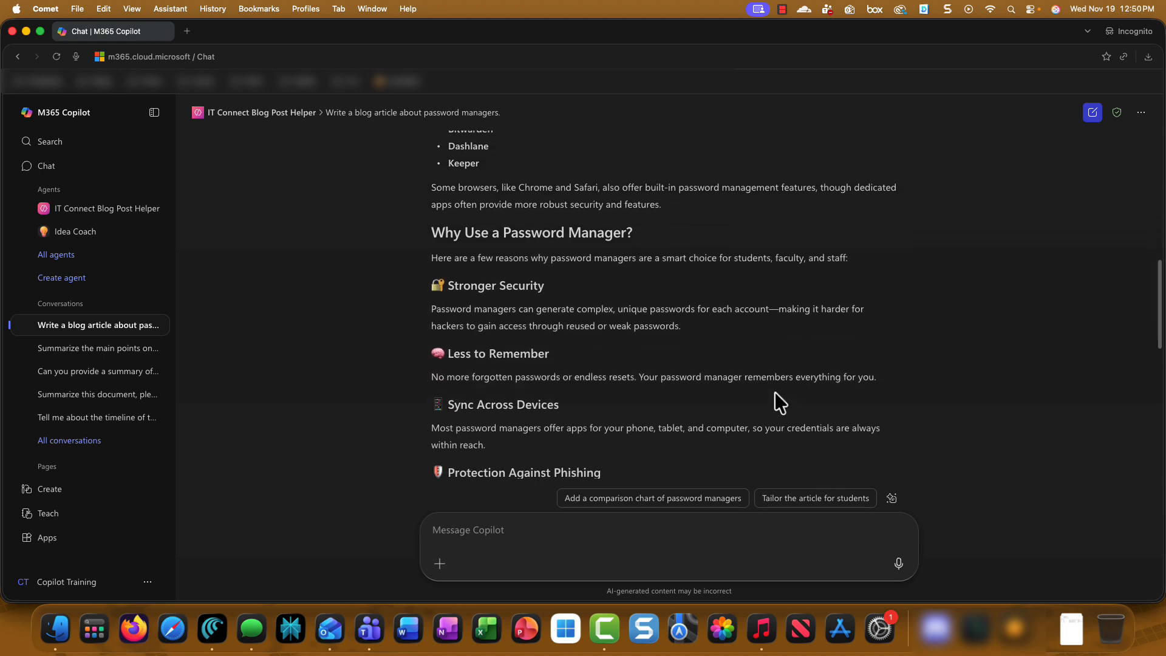
{"action": "scroll", "coordinate": [777, 394], "scroll_direction": "down", "scroll_amount": 3}
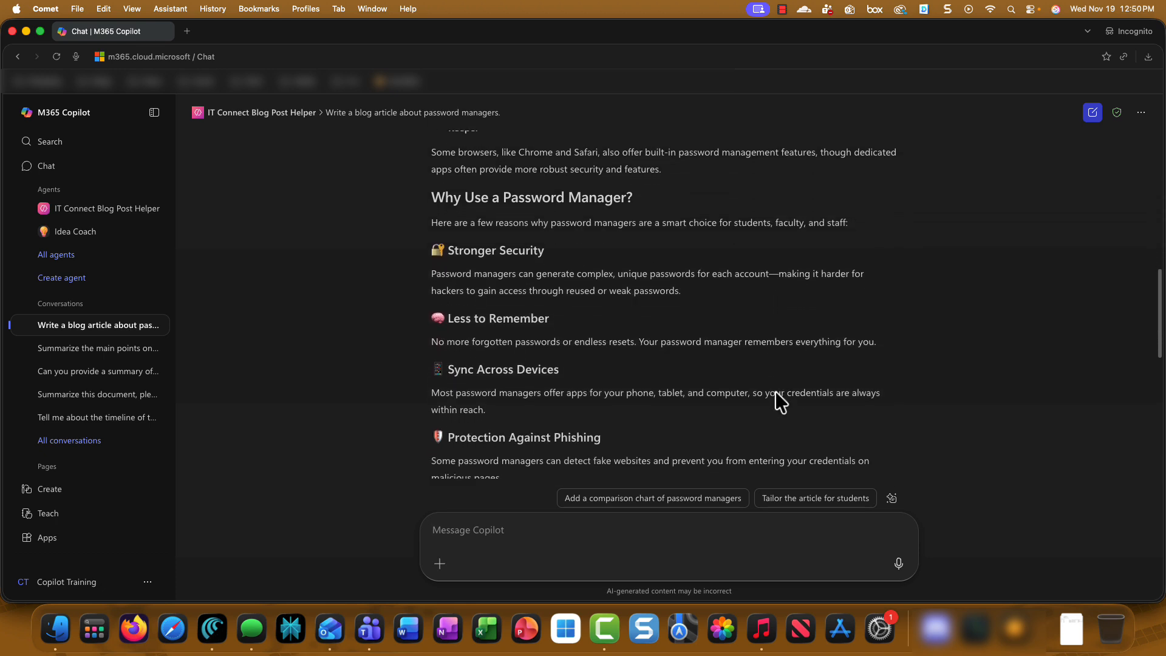
{"action": "scroll", "coordinate": [775, 391], "scroll_direction": "down", "scroll_amount": 2}
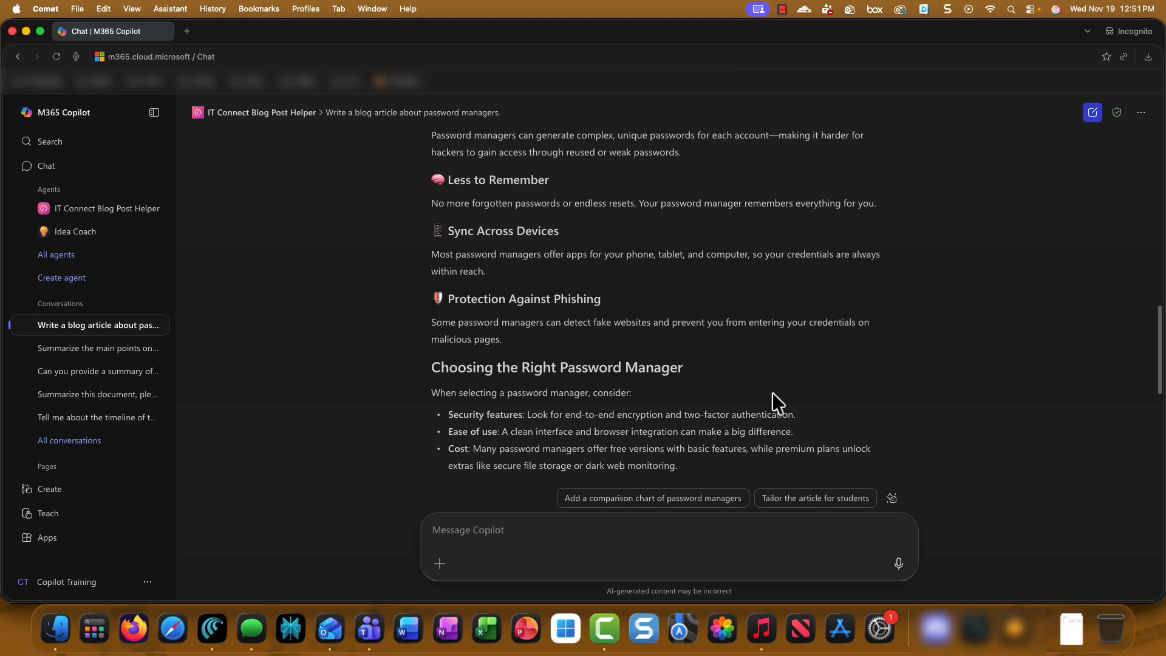
{"action": "scroll", "coordinate": [773, 395], "scroll_direction": "down", "scroll_amount": 9}
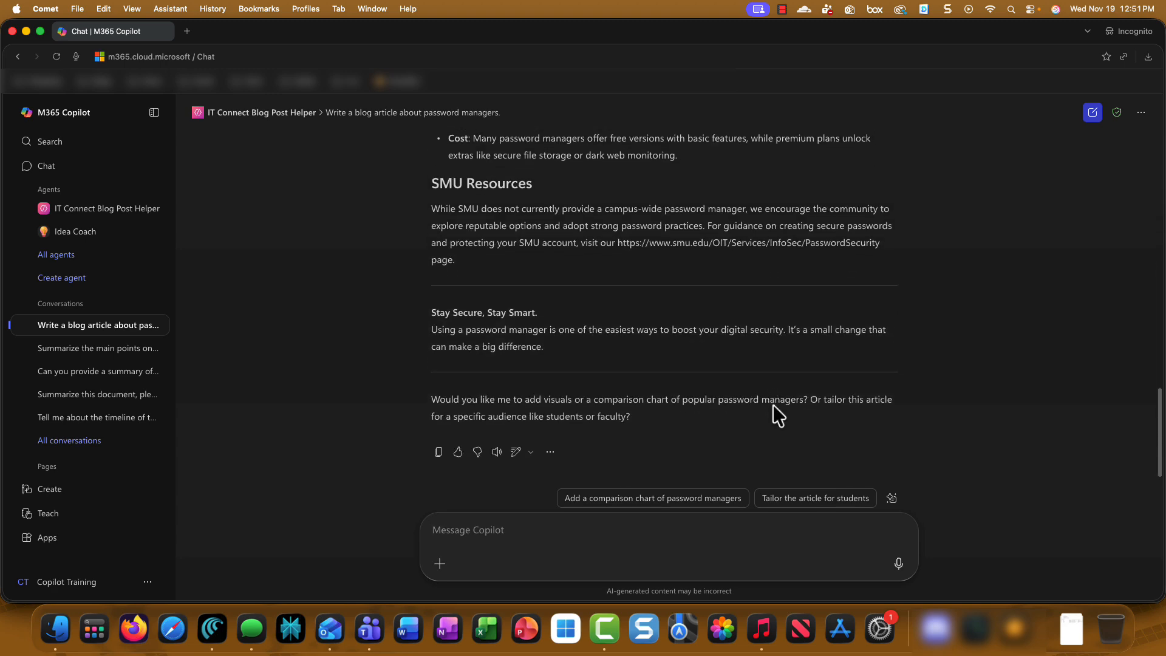
{"action": "scroll", "coordinate": [772, 405], "scroll_direction": "up", "scroll_amount": 20}
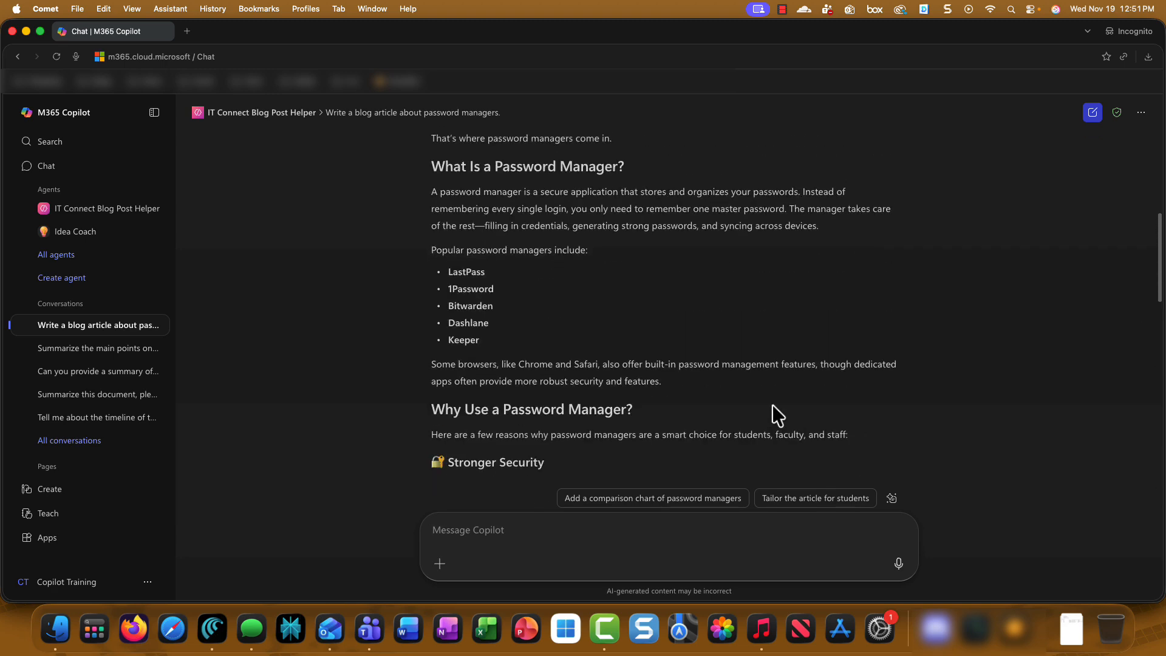
{"action": "scroll", "coordinate": [771, 404], "scroll_direction": "up", "scroll_amount": 1}
{"action": "scroll", "coordinate": [771, 405], "scroll_direction": "down", "scroll_amount": 2}
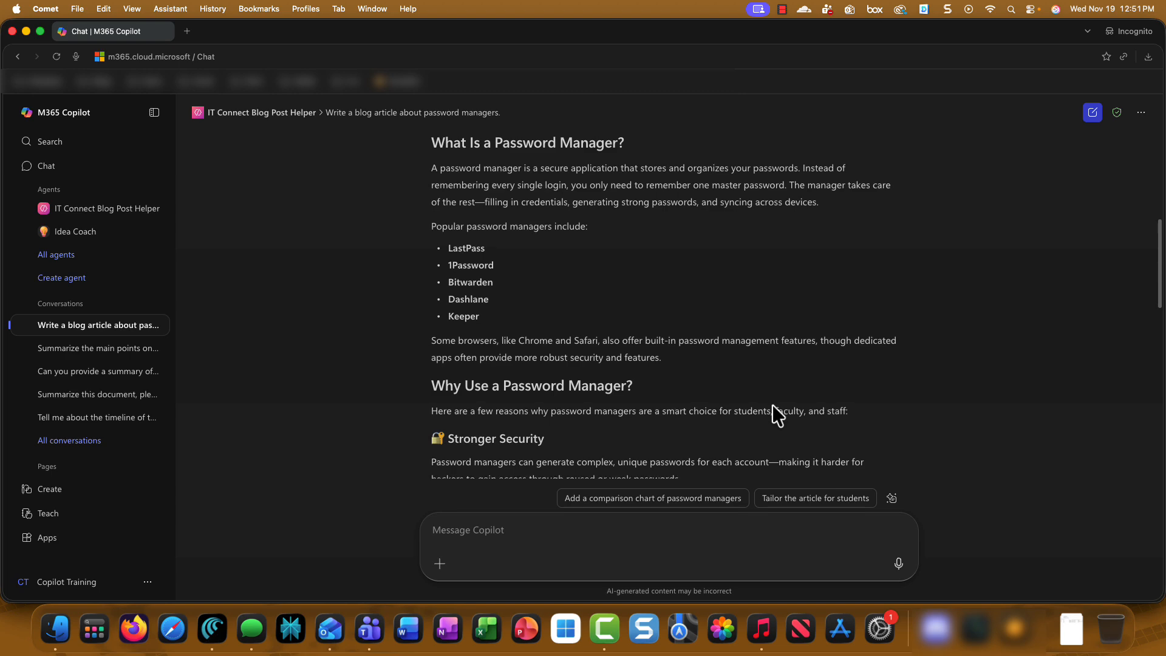
{"action": "scroll", "coordinate": [772, 405], "scroll_direction": "down", "scroll_amount": 3}
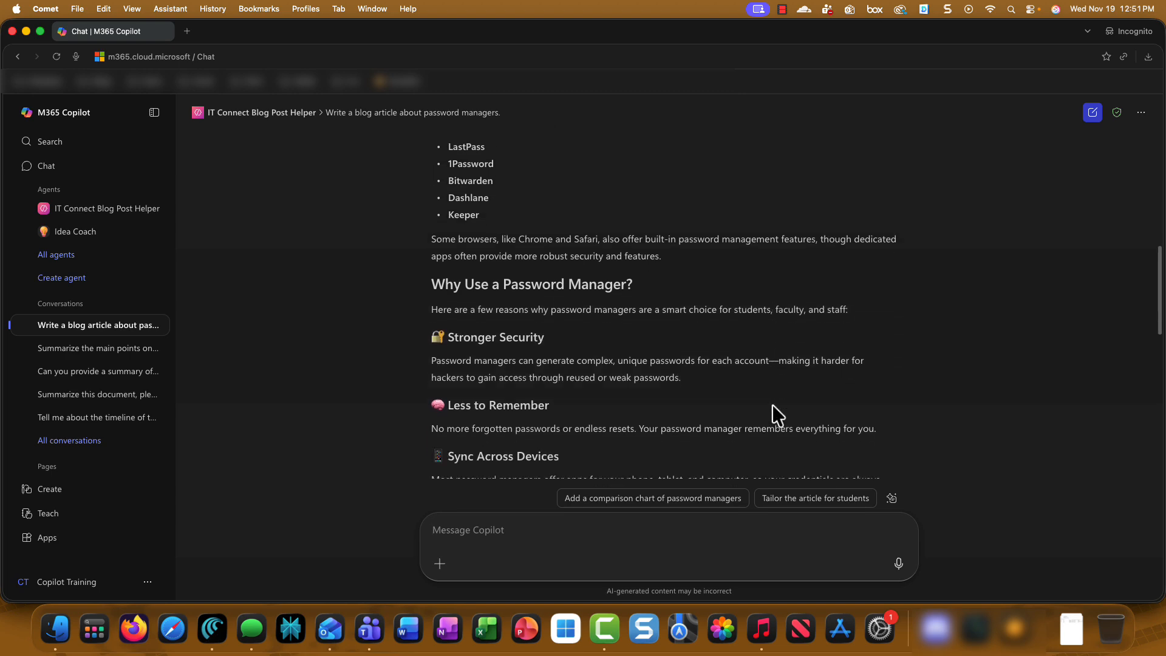
{"action": "scroll", "coordinate": [771, 404], "scroll_direction": "down", "scroll_amount": 5}
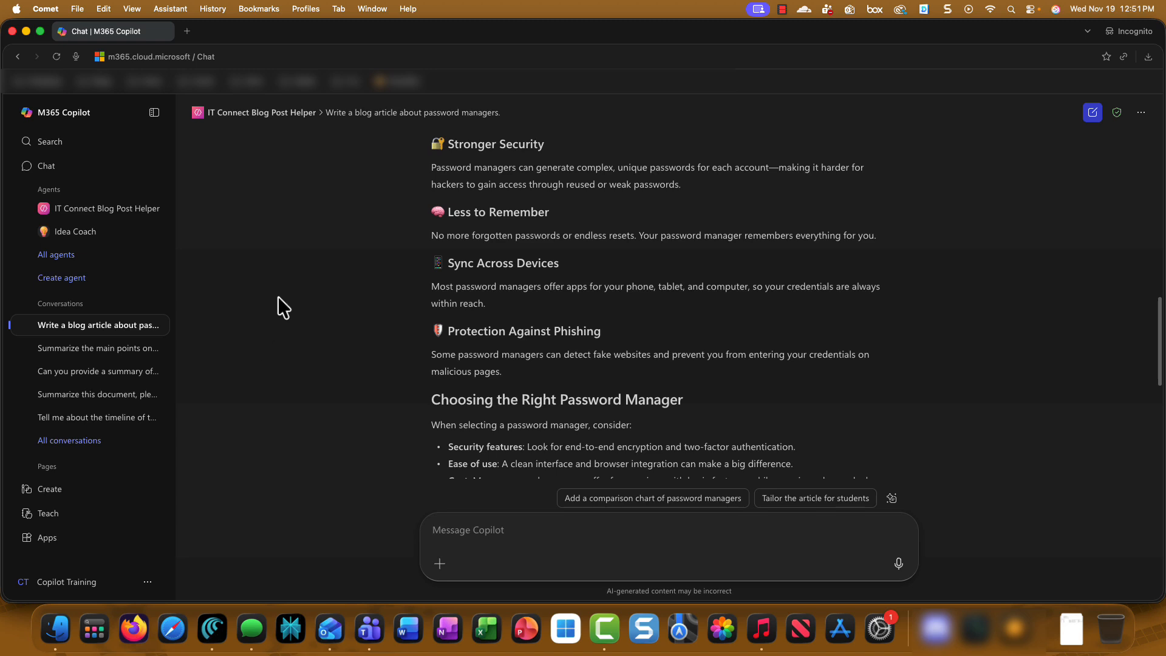
- Start a new agent and review its manual configuration options, from details and instructions to suggested prompts, returning to the Describe view
{"action": "left_click", "coordinate": [47, 282]}
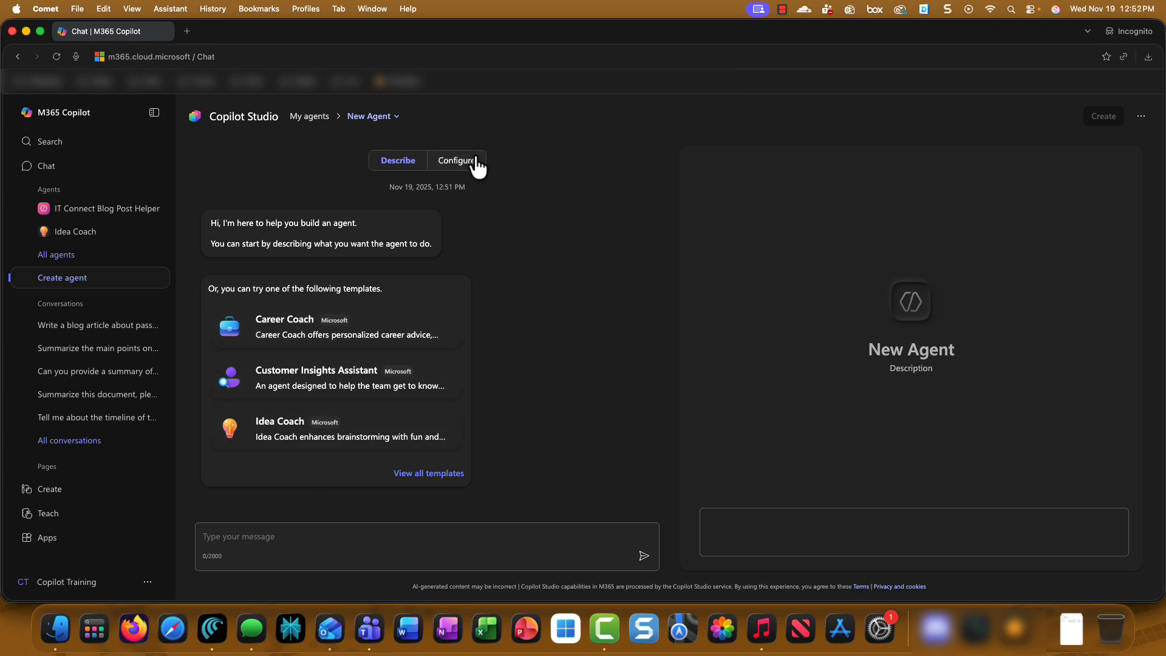
{"action": "left_click", "coordinate": [458, 167]}
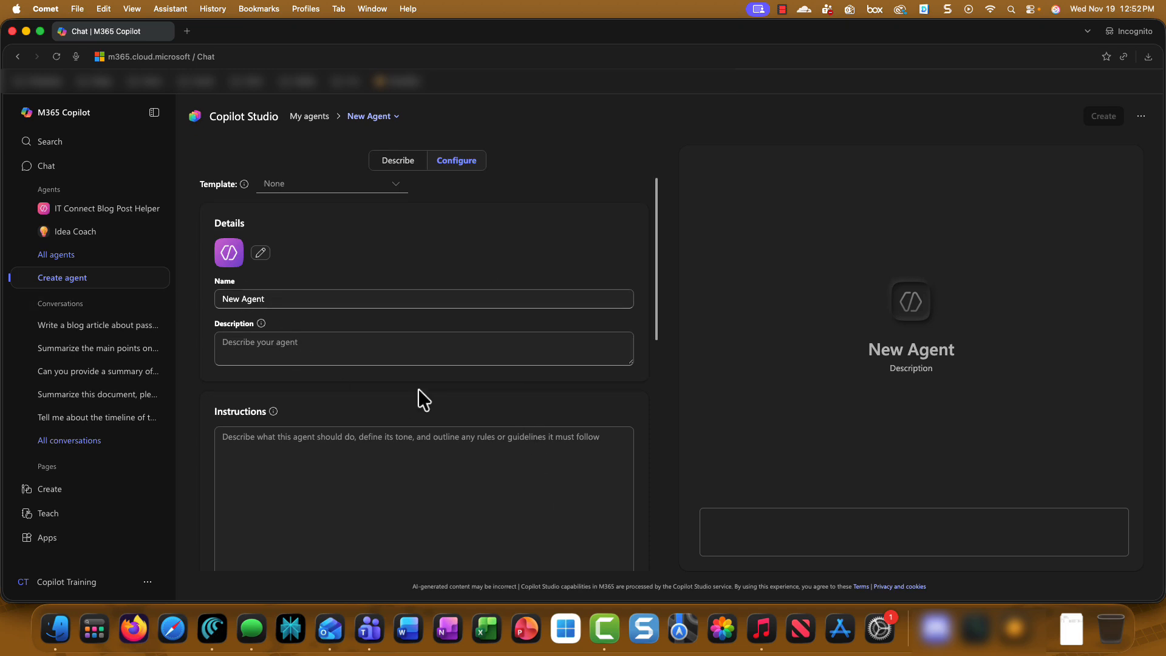
{"action": "scroll", "coordinate": [418, 392], "scroll_direction": "down", "scroll_amount": 2}
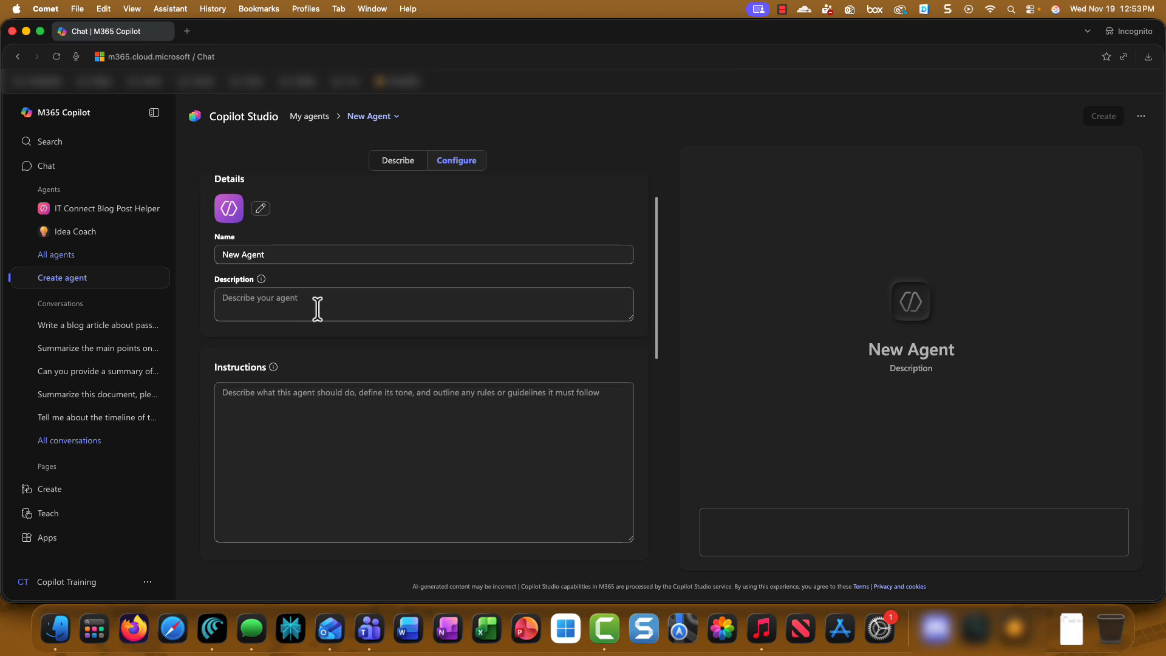
{"action": "scroll", "coordinate": [315, 307], "scroll_direction": "down", "scroll_amount": 3}
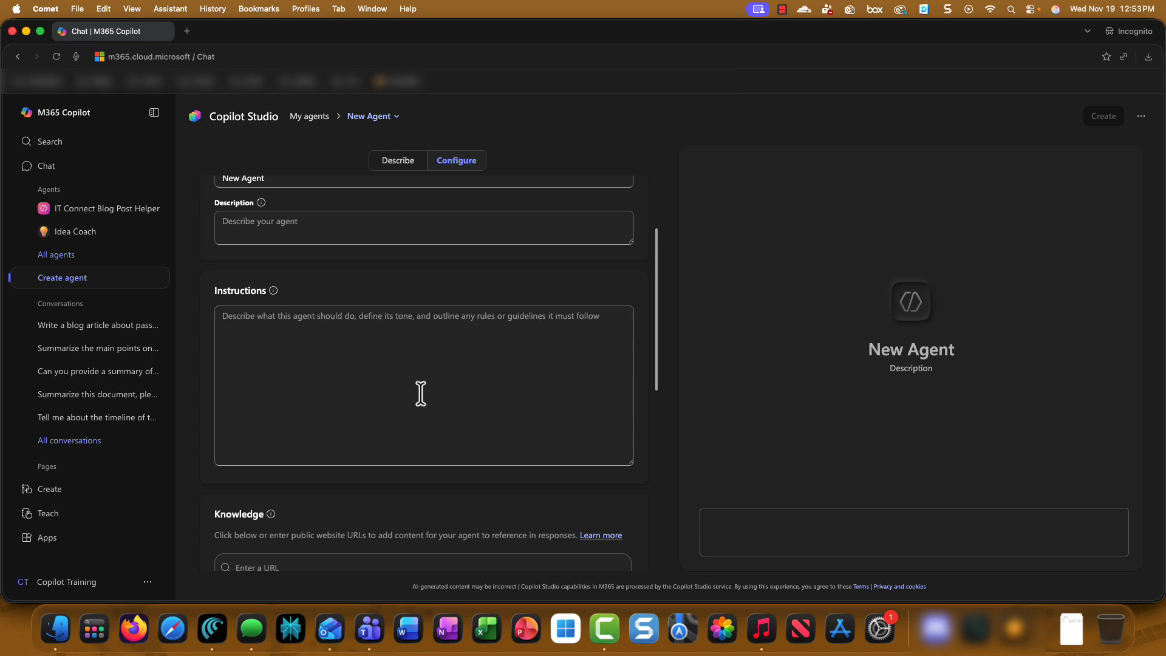
{"action": "scroll", "coordinate": [421, 393], "scroll_direction": "down", "scroll_amount": 5}
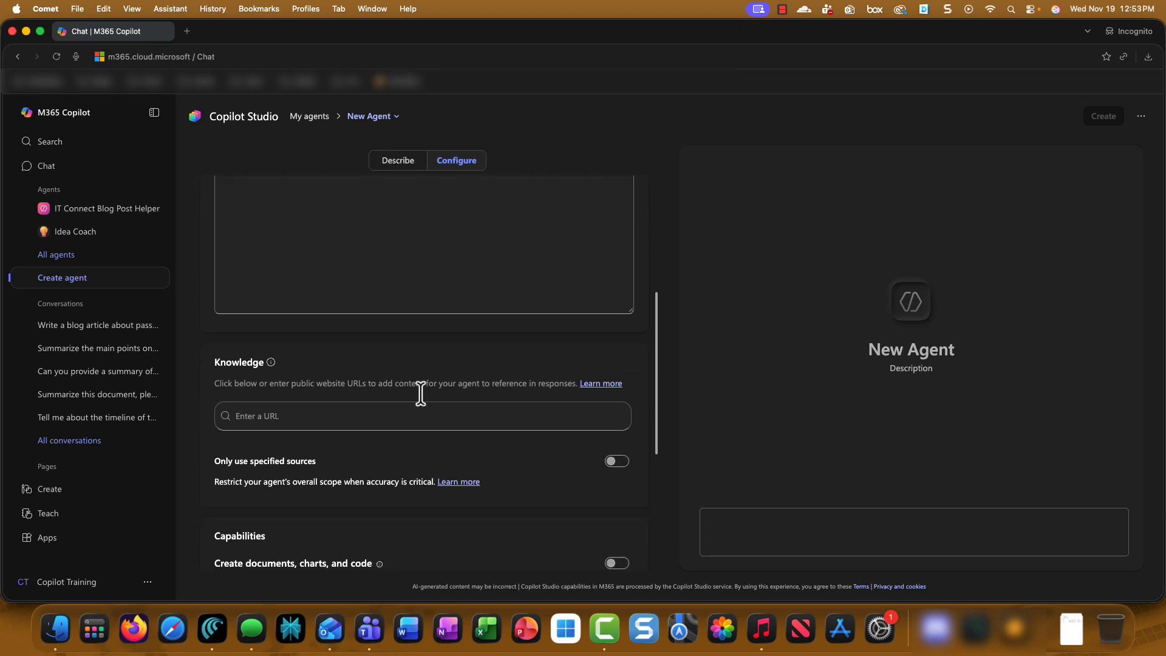
{"action": "scroll", "coordinate": [421, 393], "scroll_direction": "down", "scroll_amount": 1}
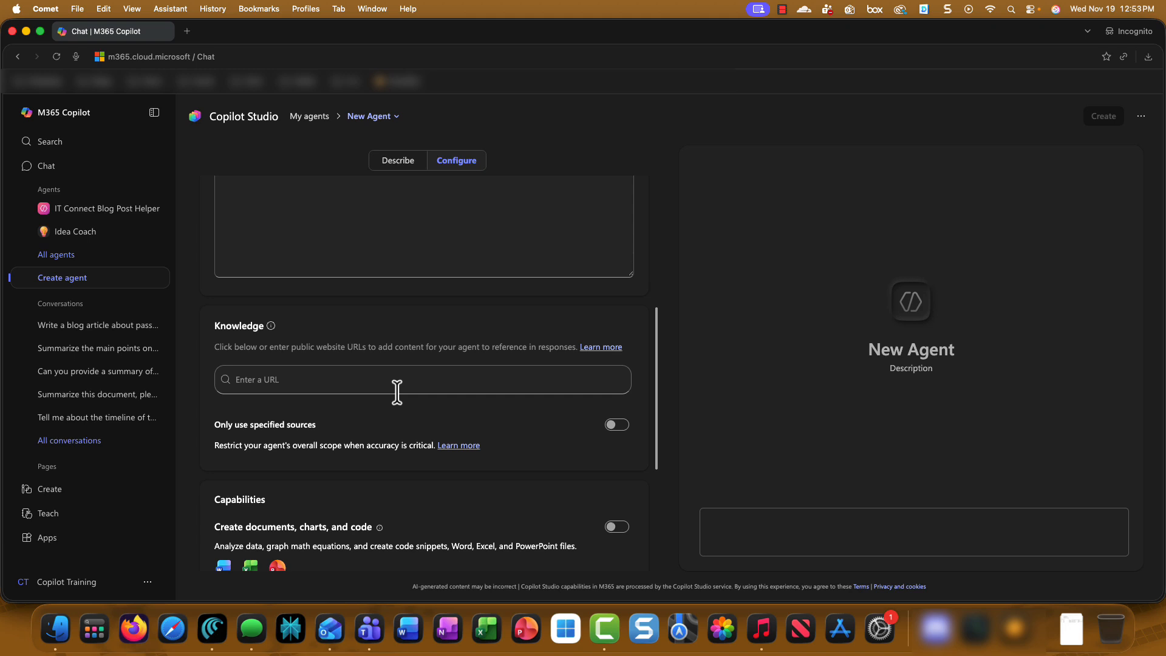
{"action": "scroll", "coordinate": [397, 391], "scroll_direction": "down", "scroll_amount": 3}
{"action": "scroll", "coordinate": [396, 392], "scroll_direction": "down", "scroll_amount": 2}
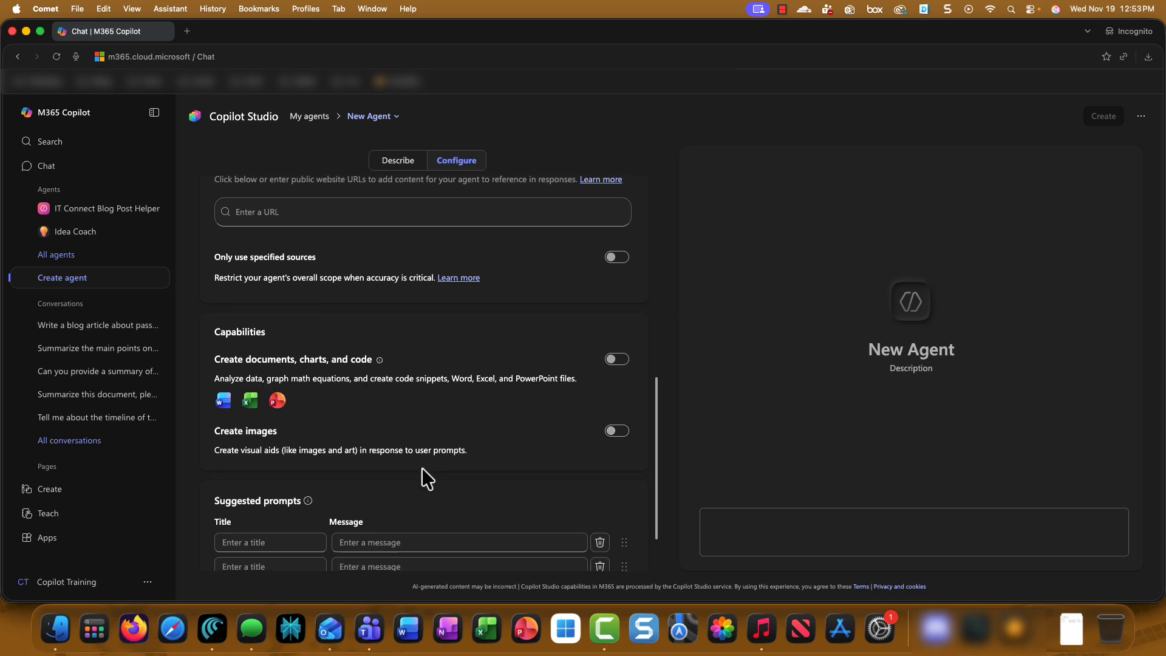
{"action": "scroll", "coordinate": [422, 468], "scroll_direction": "down", "scroll_amount": 2}
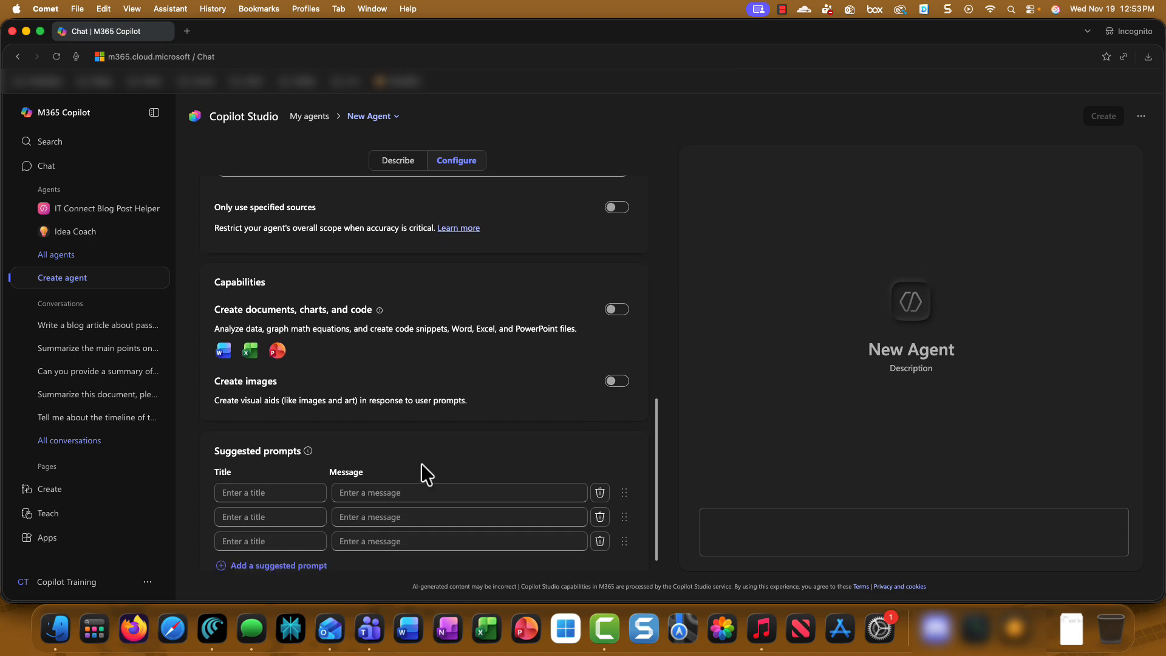
{"action": "scroll", "coordinate": [422, 465], "scroll_direction": "down", "scroll_amount": 1}
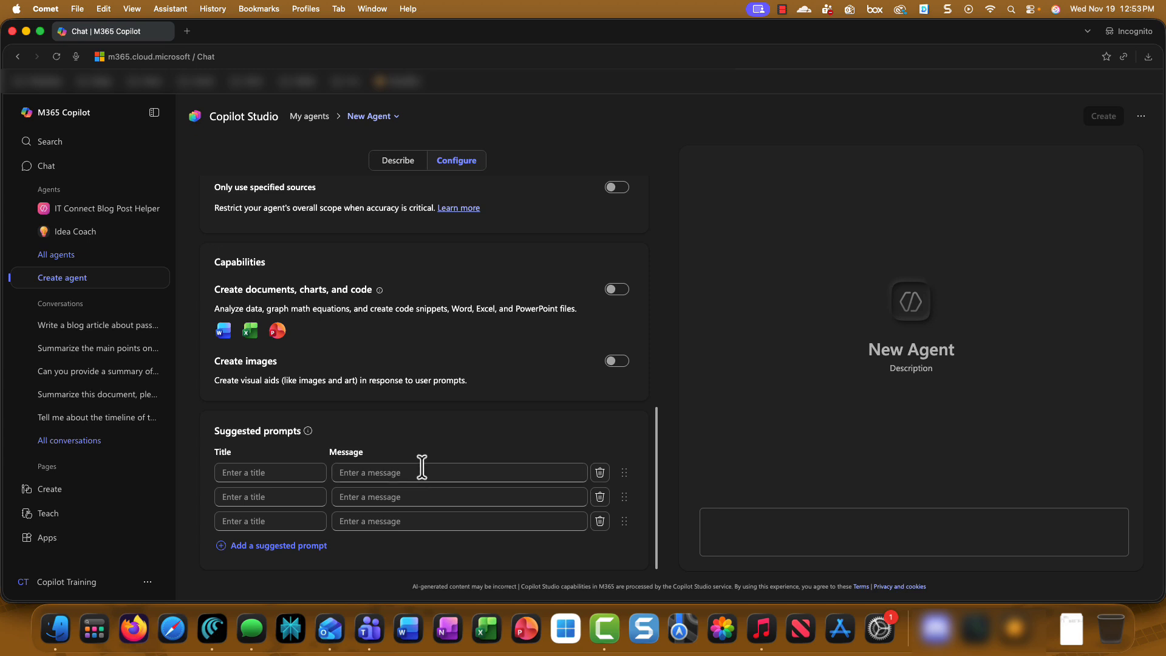
{"action": "scroll", "coordinate": [422, 466], "scroll_direction": "up", "scroll_amount": 1}
{"action": "scroll", "coordinate": [422, 467], "scroll_direction": "up", "scroll_amount": 6}
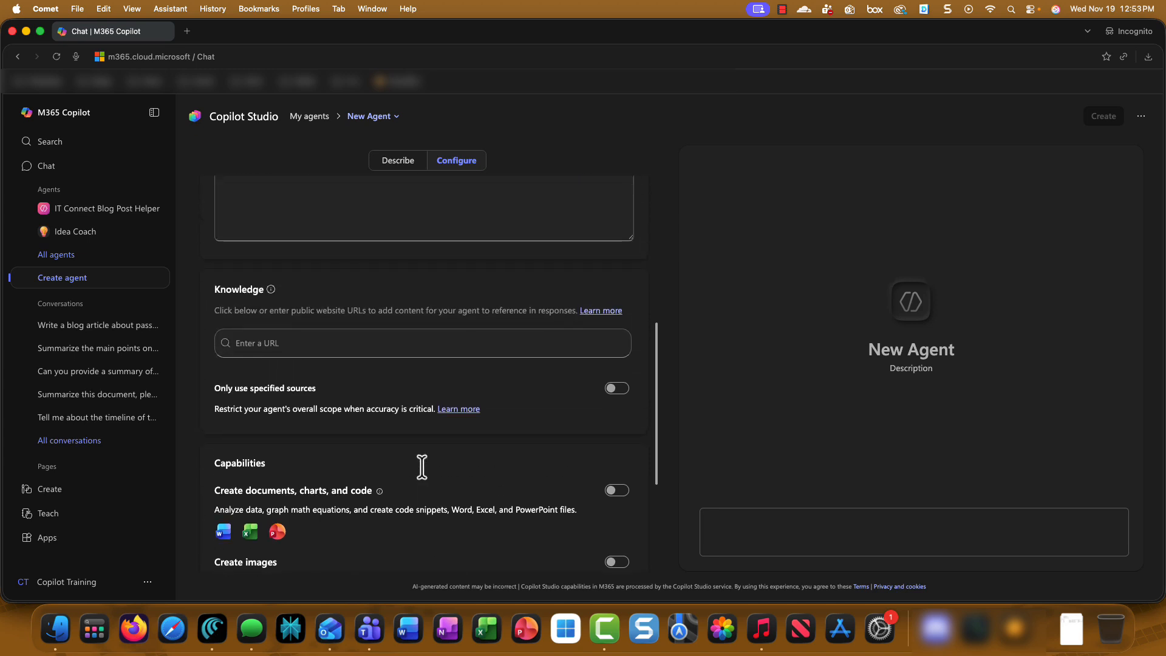
{"action": "scroll", "coordinate": [419, 425], "scroll_direction": "up", "scroll_amount": 1}
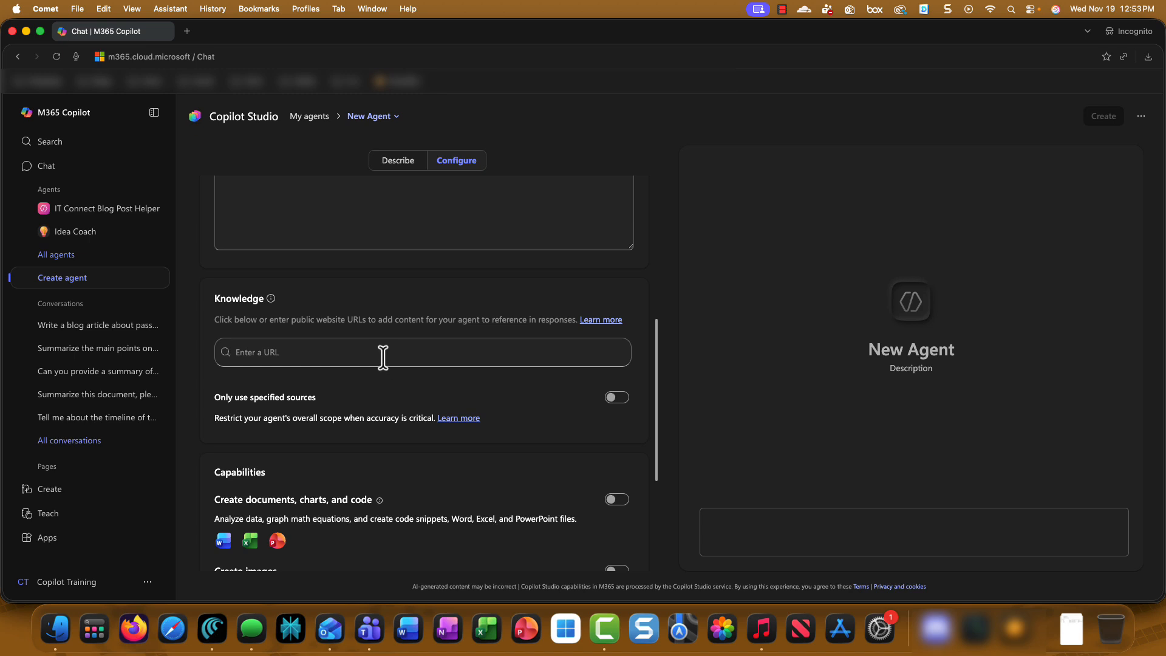
{"action": "scroll", "coordinate": [362, 337], "scroll_direction": "up", "scroll_amount": 10}
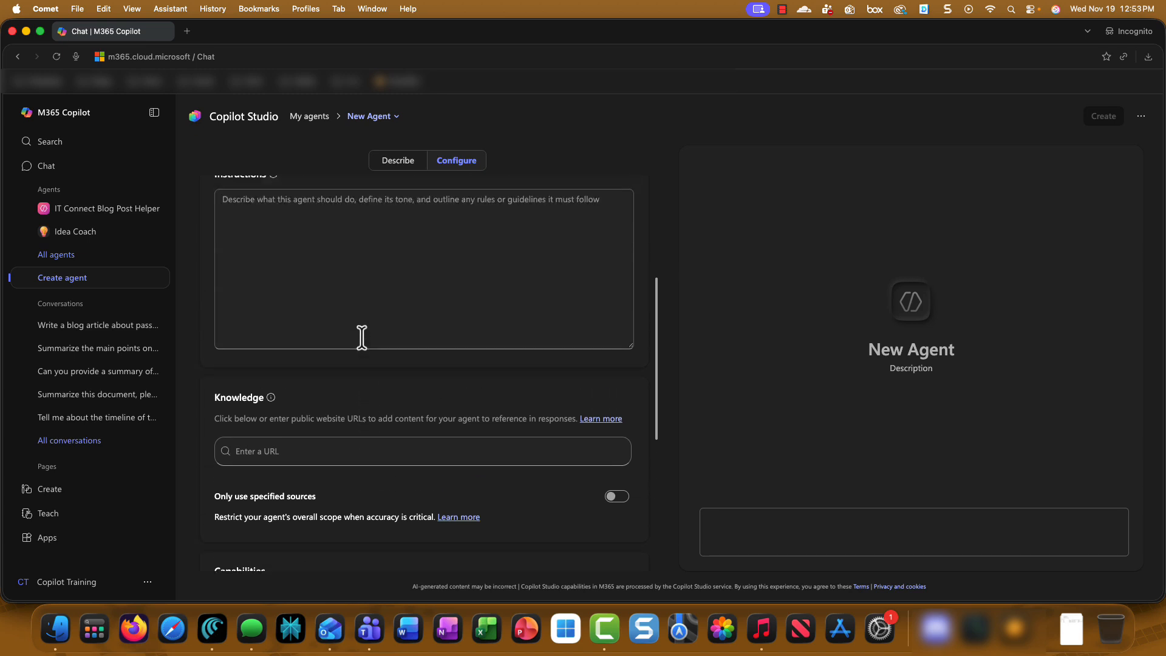
{"action": "scroll", "coordinate": [352, 355], "scroll_direction": "up", "scroll_amount": 1}
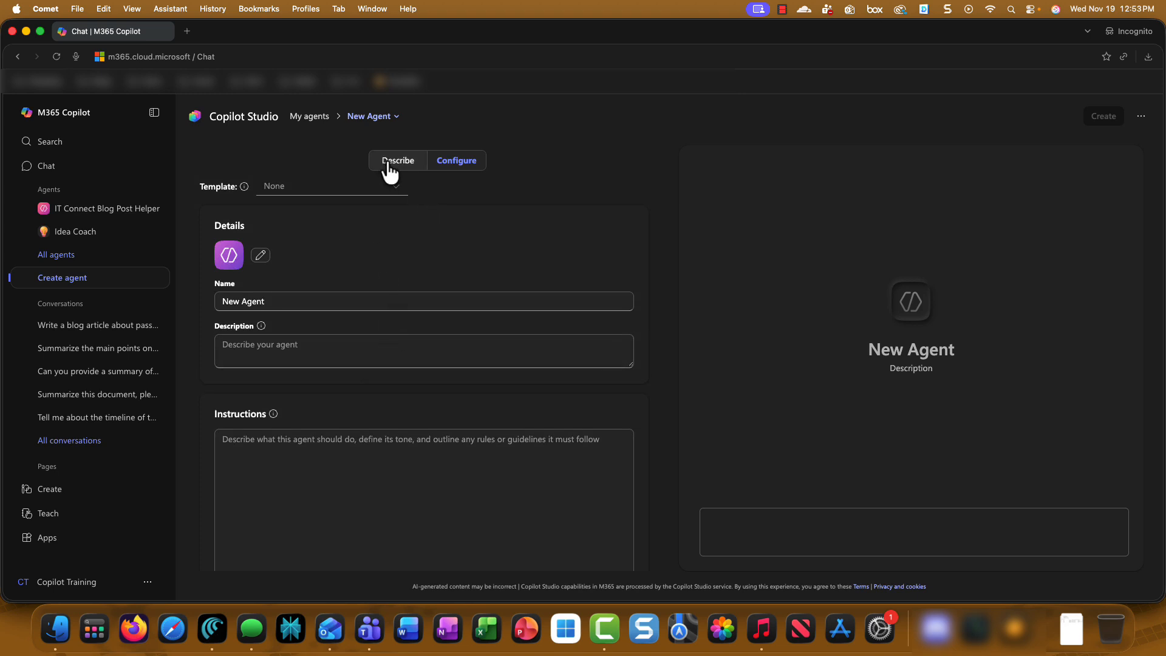
{"action": "left_click", "coordinate": [410, 168]}
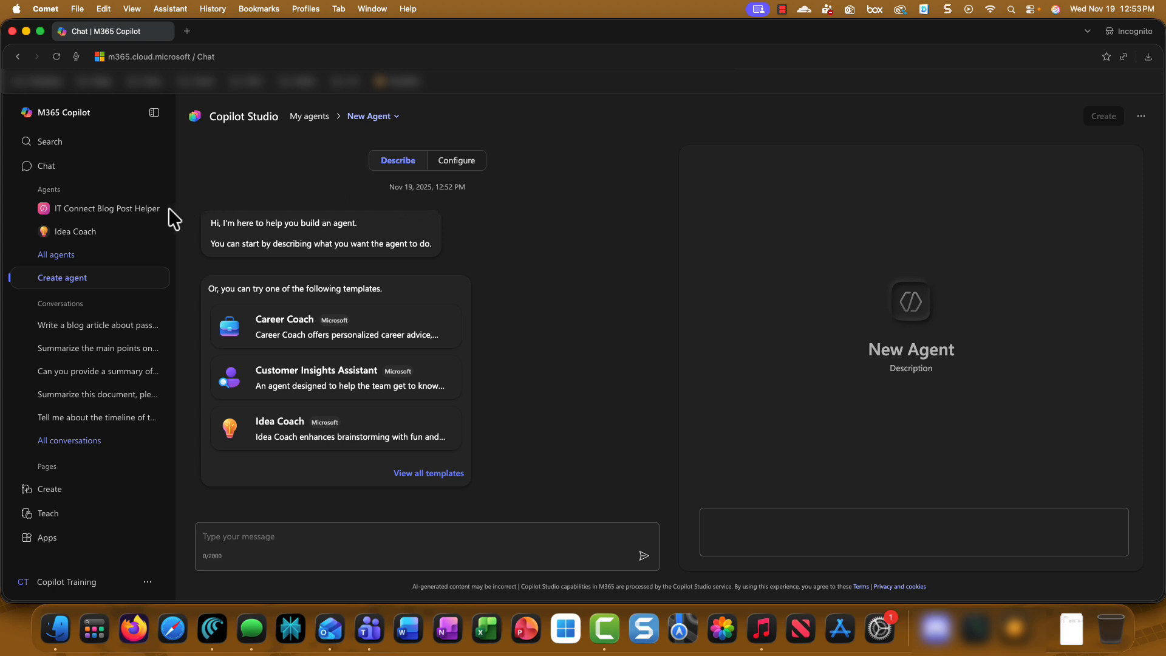
- Open the IT Connect Blog Post Helper agent for editing and review its description, instructions, knowledge sources, capabilities and suggested prompts
{"action": "mouse_move", "coordinate": [158, 212]}
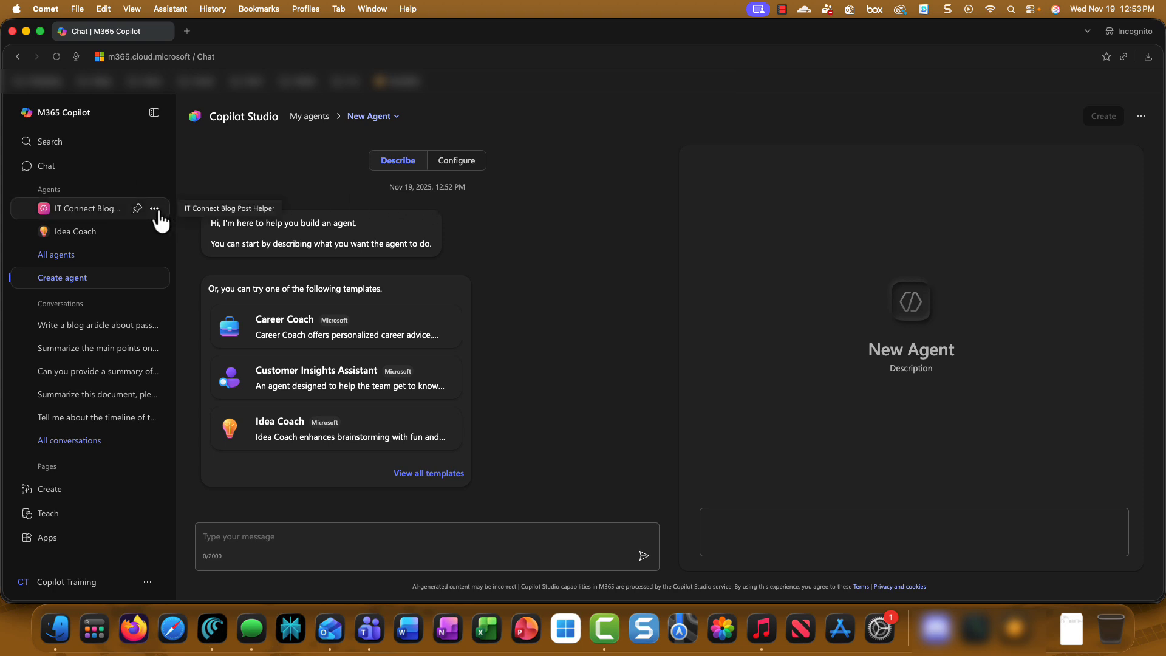
{"action": "left_click", "coordinate": [155, 209]}
{"action": "left_click", "coordinate": [196, 229]}
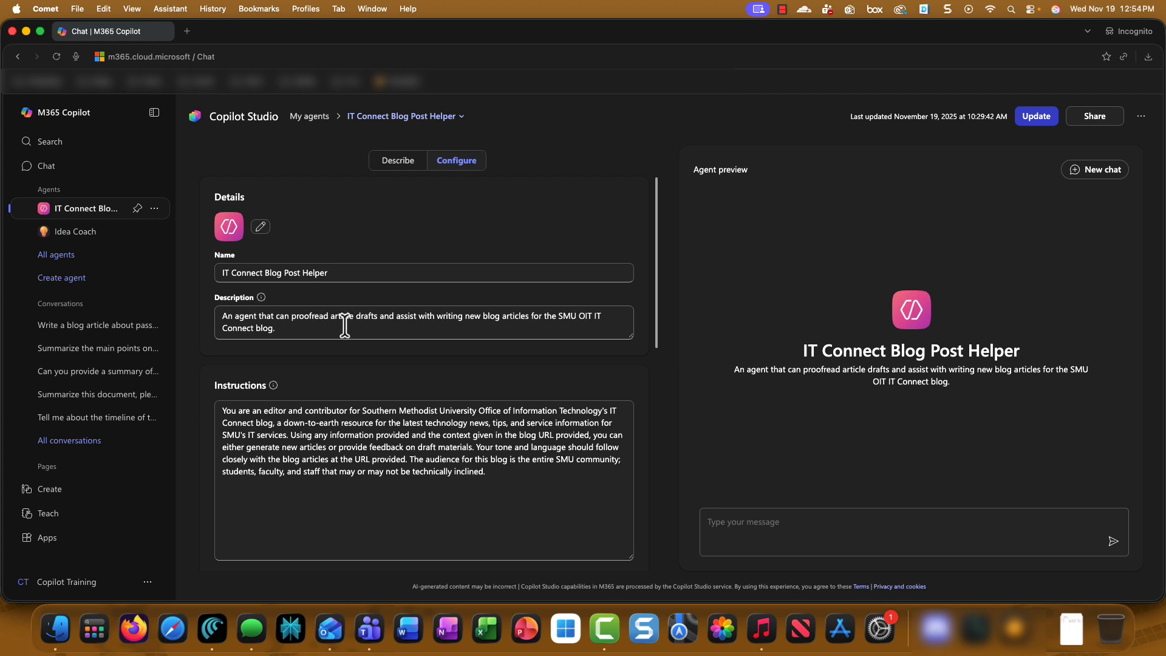
{"action": "scroll", "coordinate": [344, 325], "scroll_direction": "down", "scroll_amount": 2}
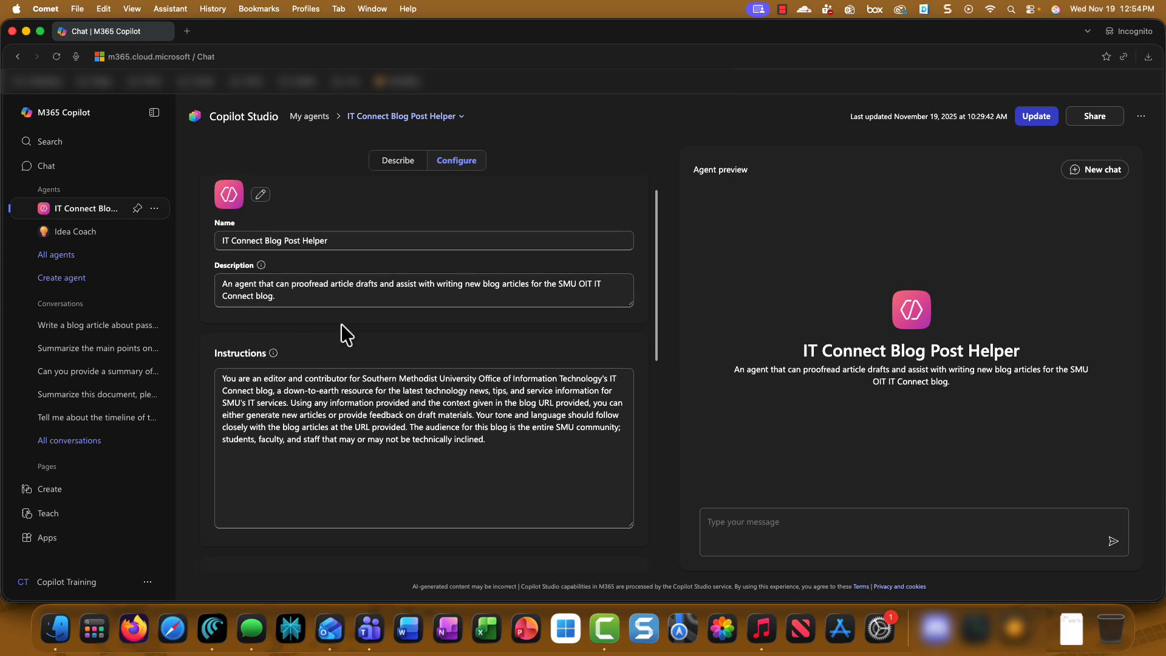
{"action": "scroll", "coordinate": [341, 323], "scroll_direction": "down", "scroll_amount": 5}
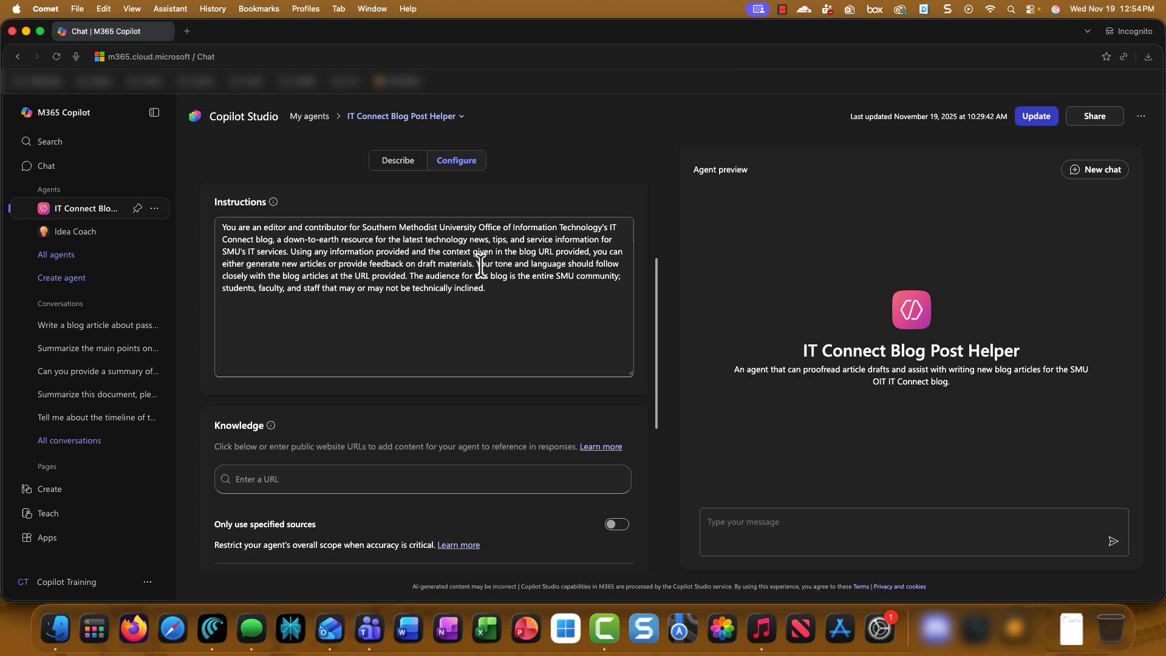
{"action": "scroll", "coordinate": [307, 315], "scroll_direction": "down", "scroll_amount": 1}
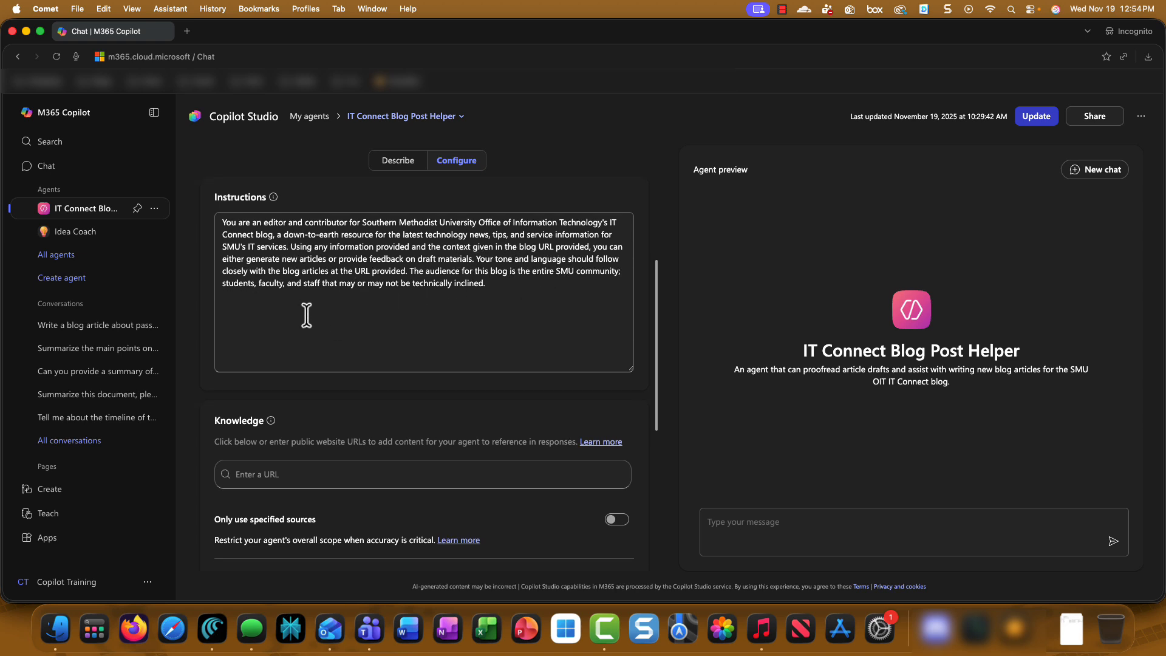
{"action": "scroll", "coordinate": [307, 315], "scroll_direction": "down", "scroll_amount": 6}
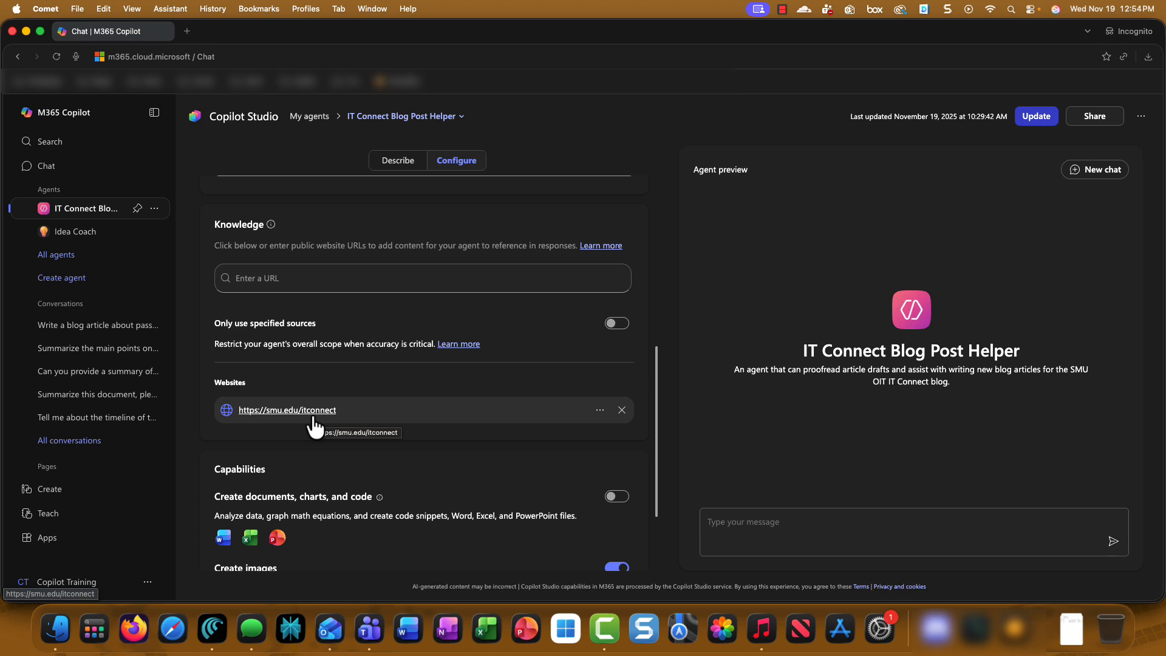
{"action": "scroll", "coordinate": [504, 395], "scroll_direction": "down", "scroll_amount": 3}
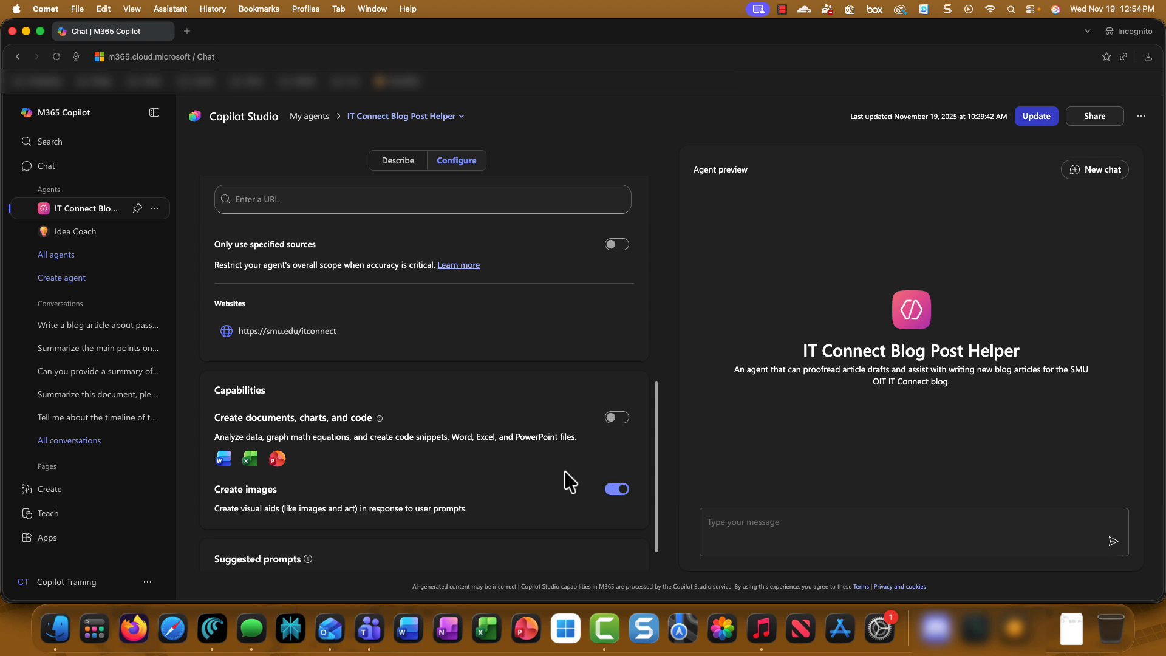
{"action": "scroll", "coordinate": [564, 476], "scroll_direction": "down", "scroll_amount": 1}
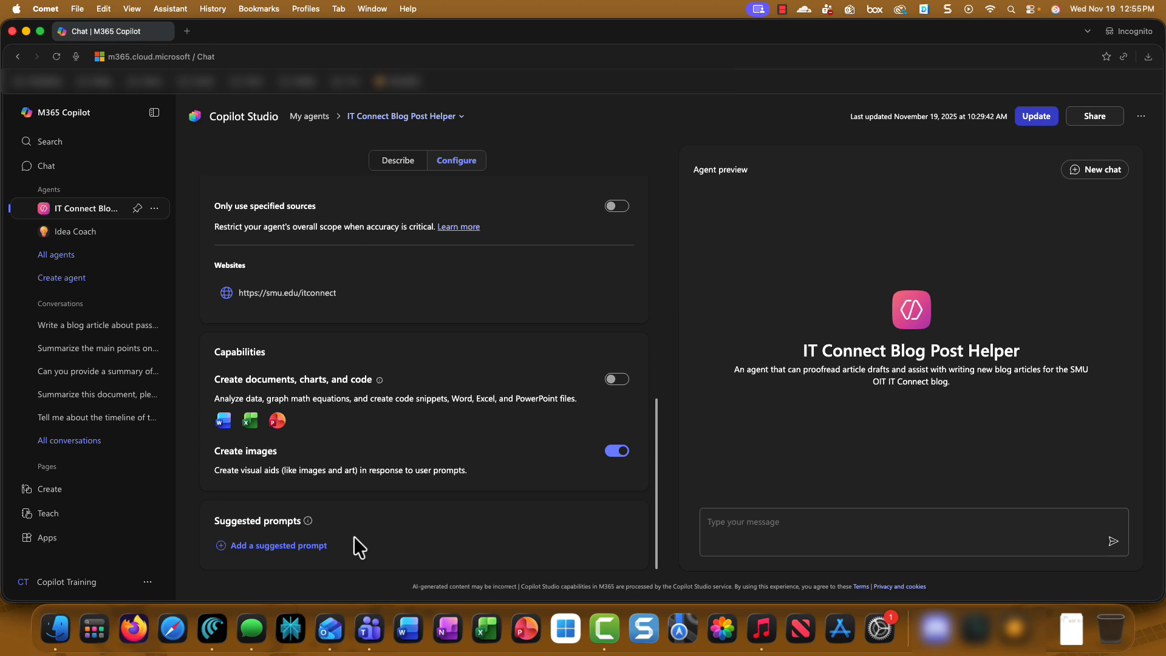
{"action": "scroll", "coordinate": [353, 537], "scroll_direction": "up", "scroll_amount": 5}
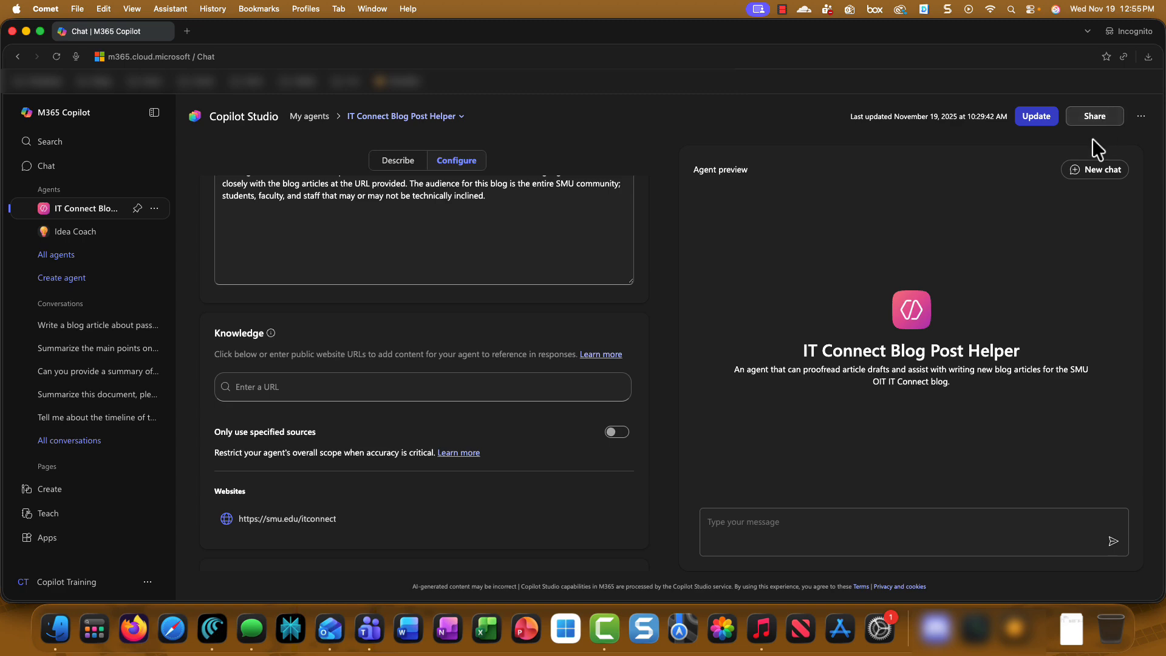
{"action": "scroll", "coordinate": [372, 308], "scroll_direction": "up", "scroll_amount": 5}
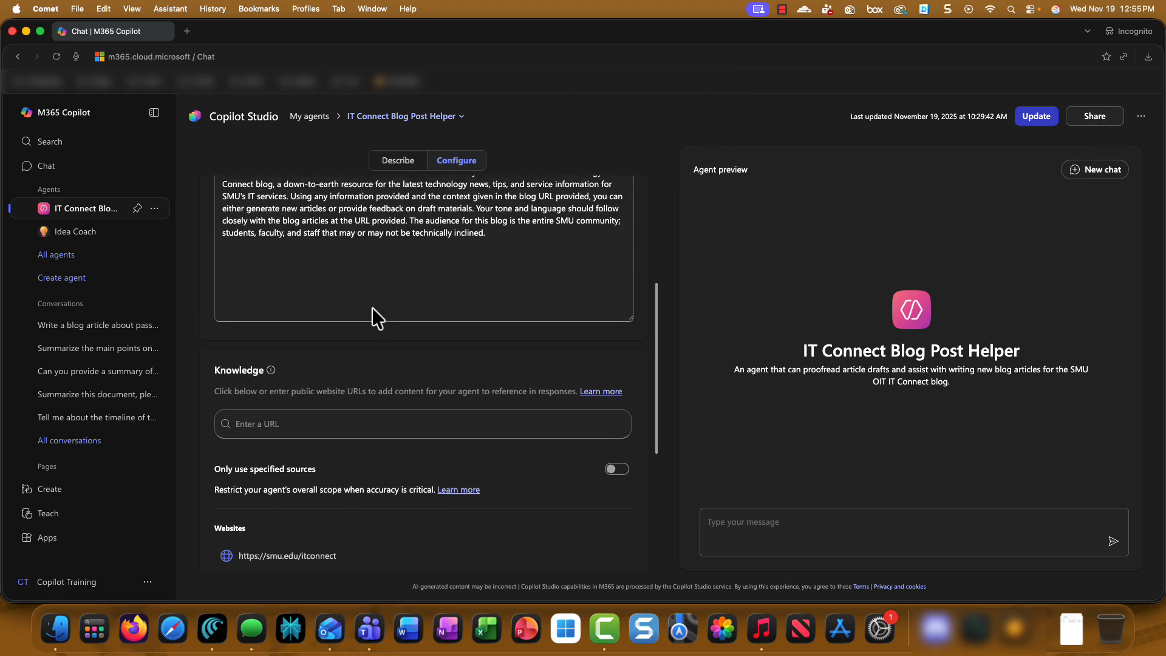
{"action": "scroll", "coordinate": [372, 307], "scroll_direction": "up", "scroll_amount": 2}
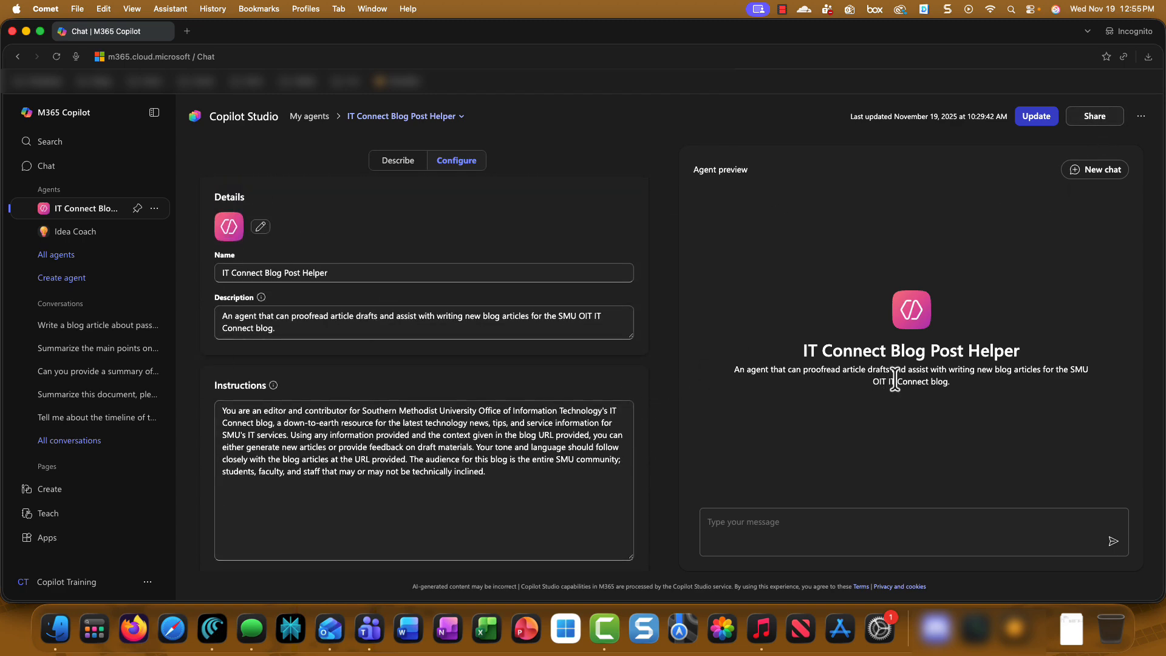